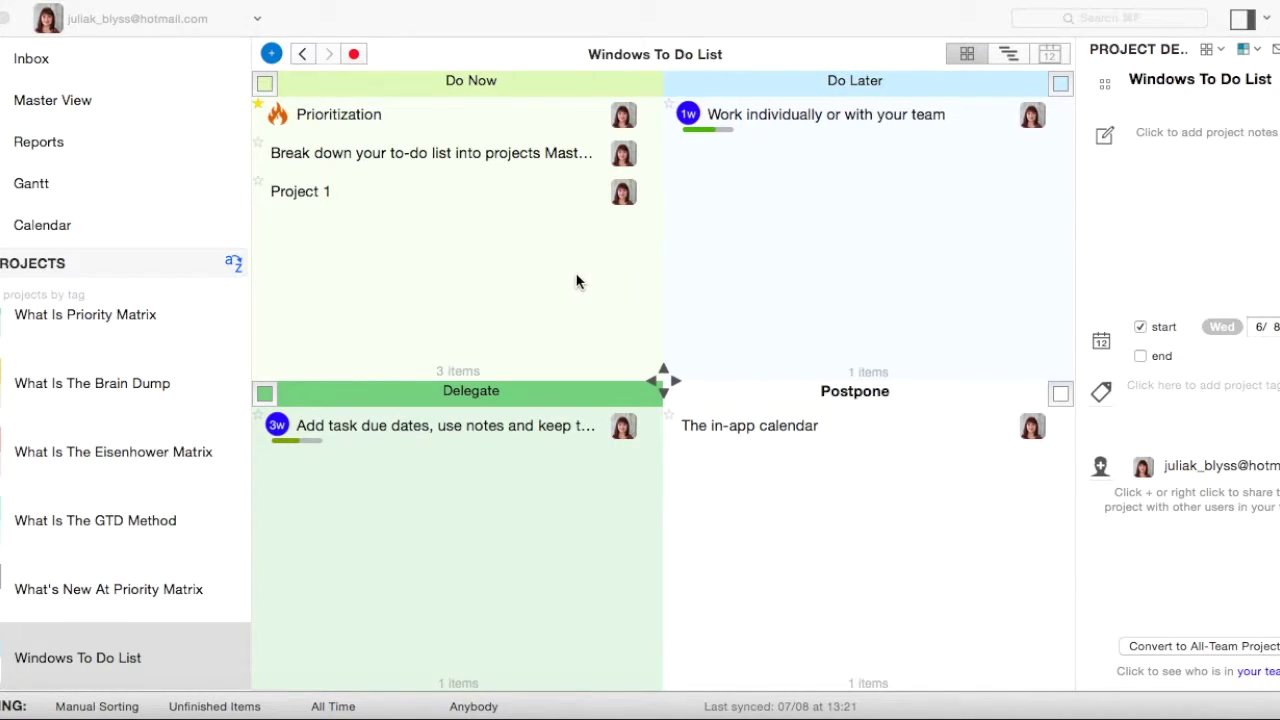
# Browse Prioritization, Master View and Calendar, then show the 'Break down your to-do list' task details
pyautogui.click(431, 119)
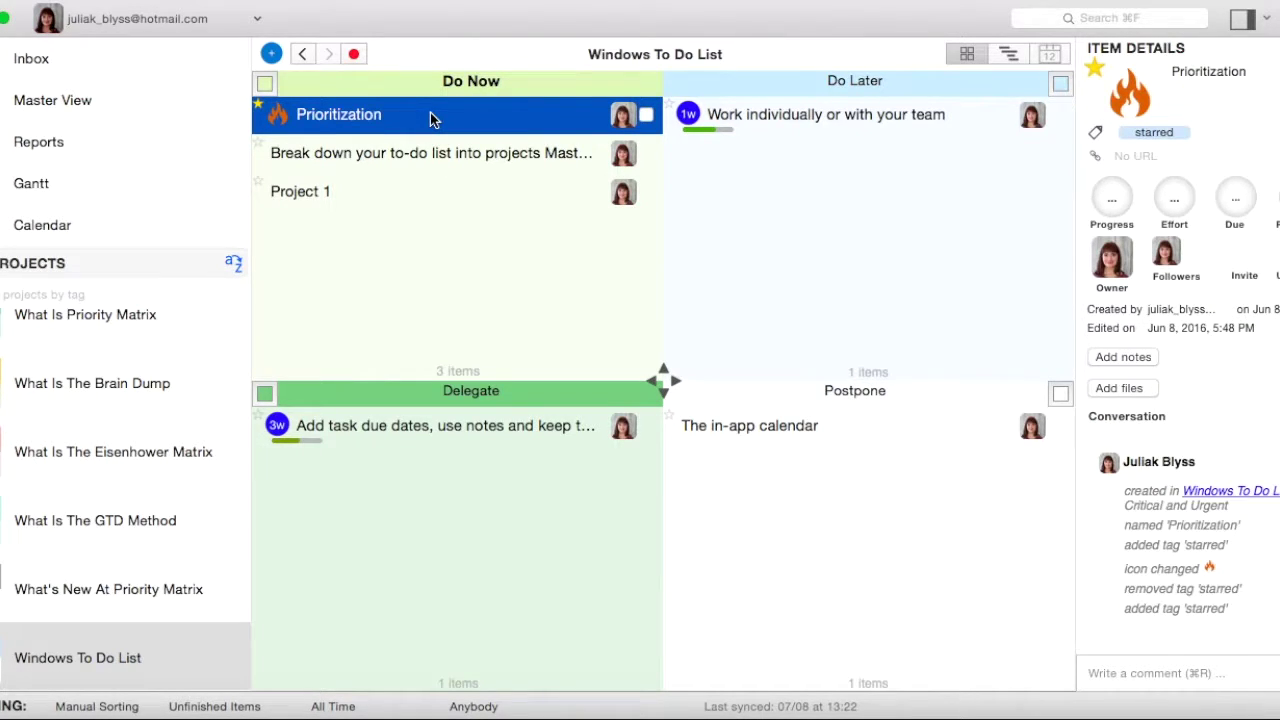
pyautogui.click(135, 105)
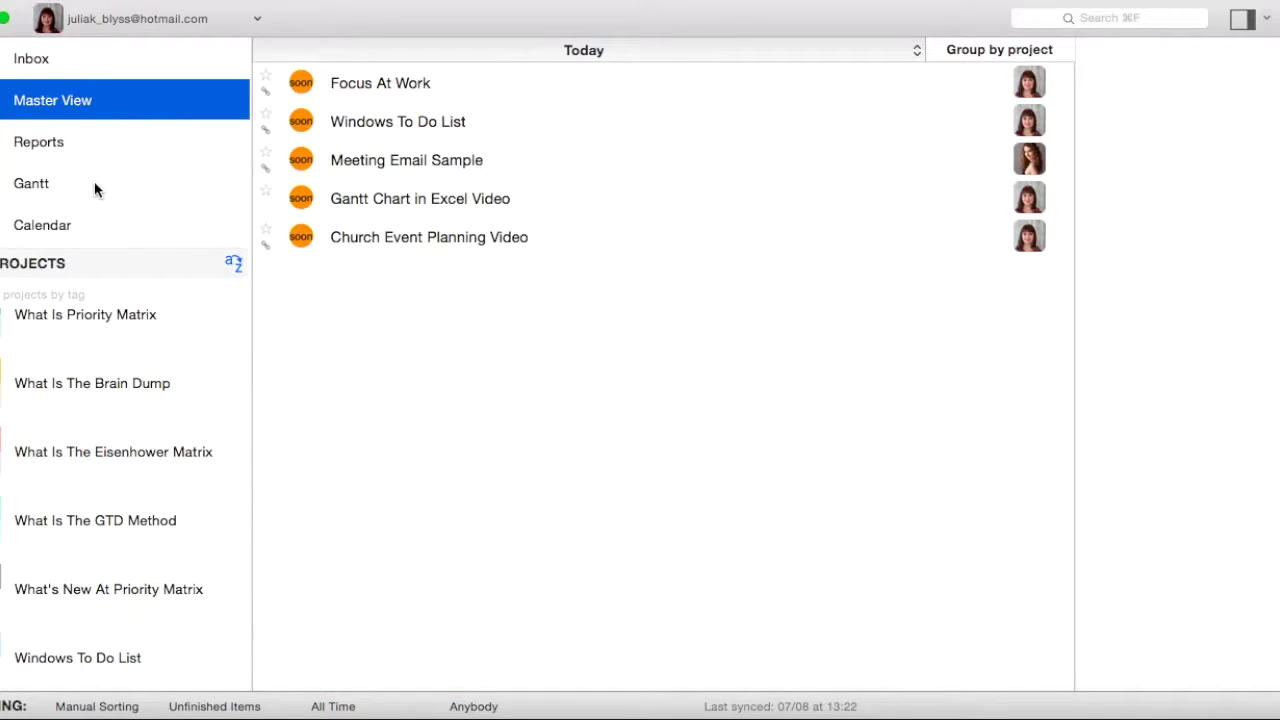
pyautogui.click(89, 229)
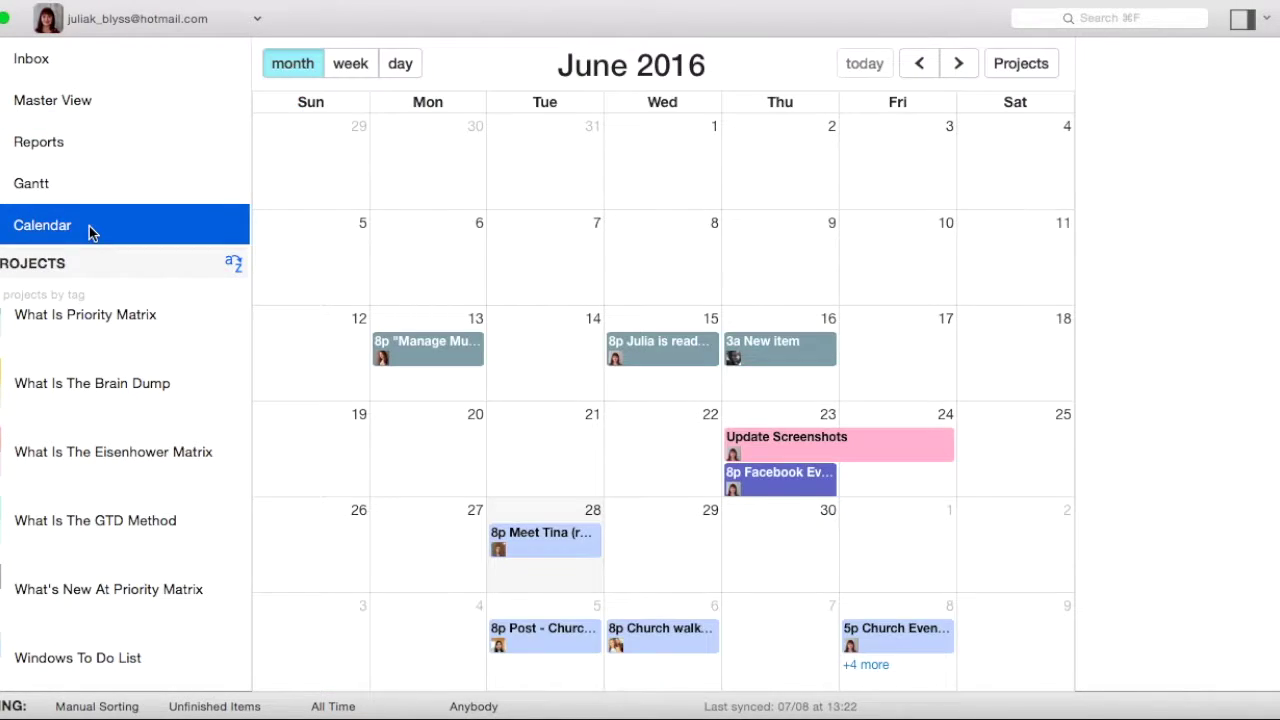
pyautogui.click(94, 663)
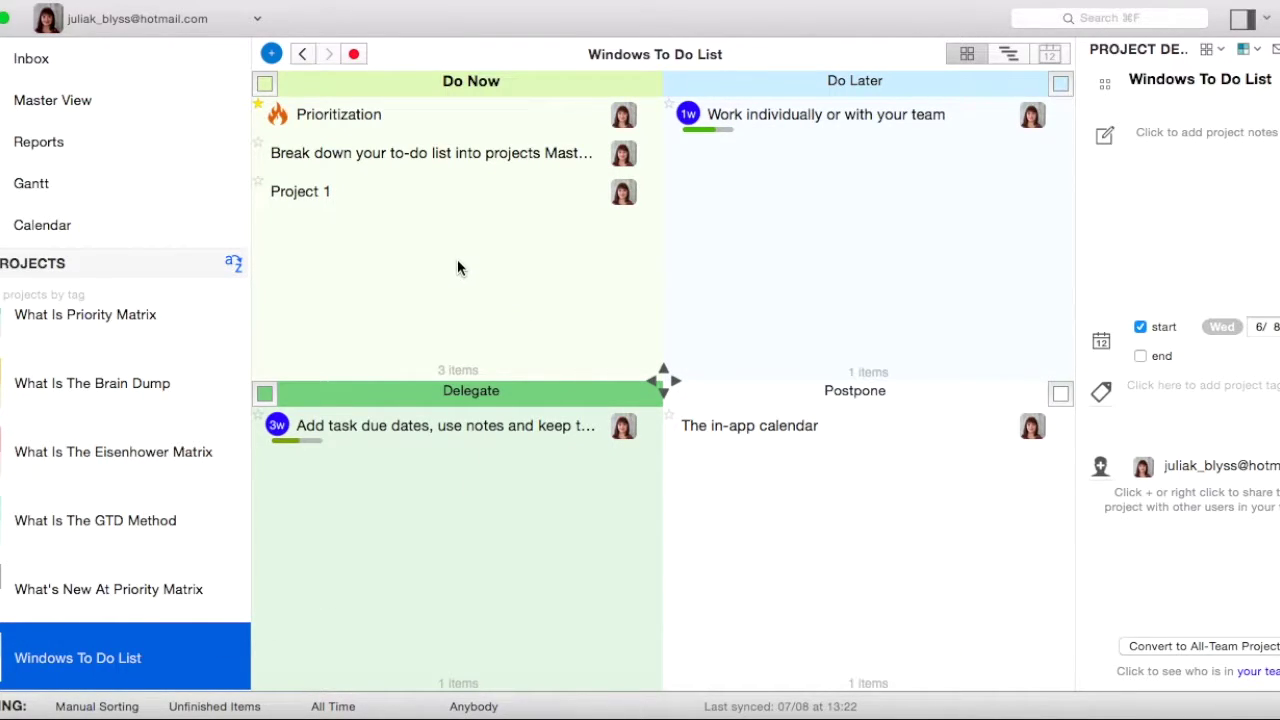
pyautogui.click(452, 153)
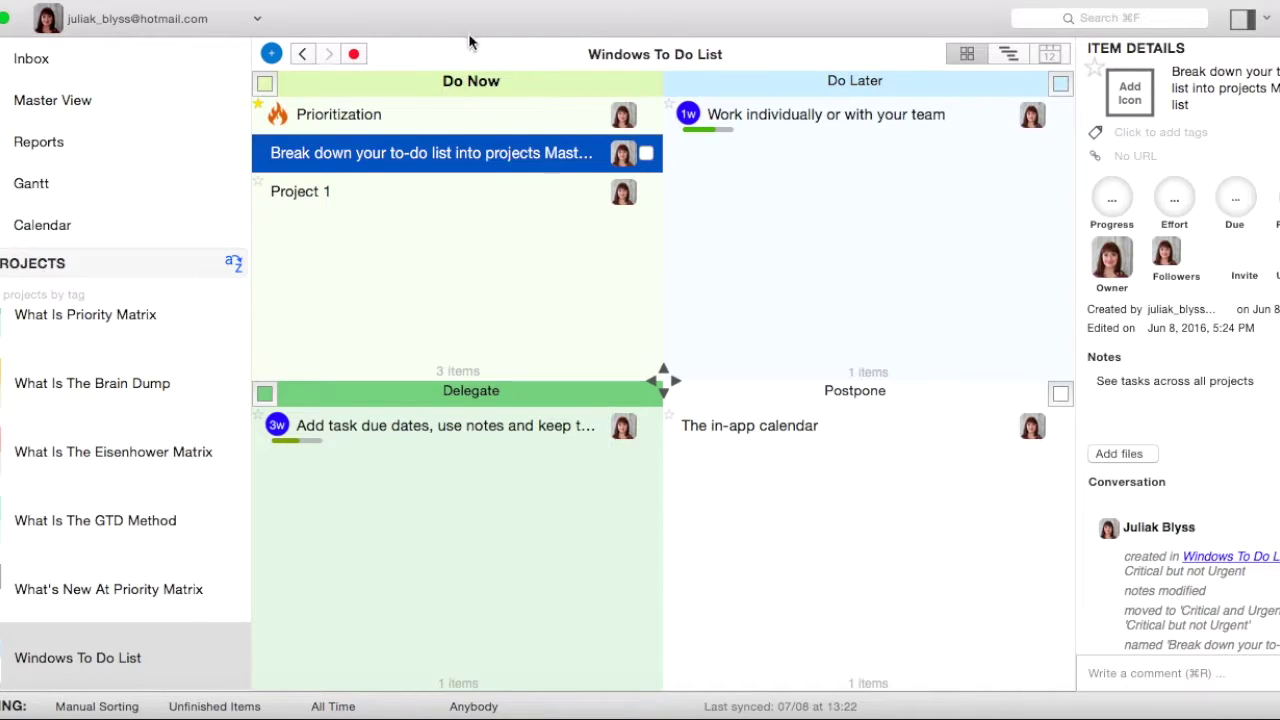
# Select the Project 1 item in the Do Now quadrant to display its item details
pyautogui.click(376, 194)
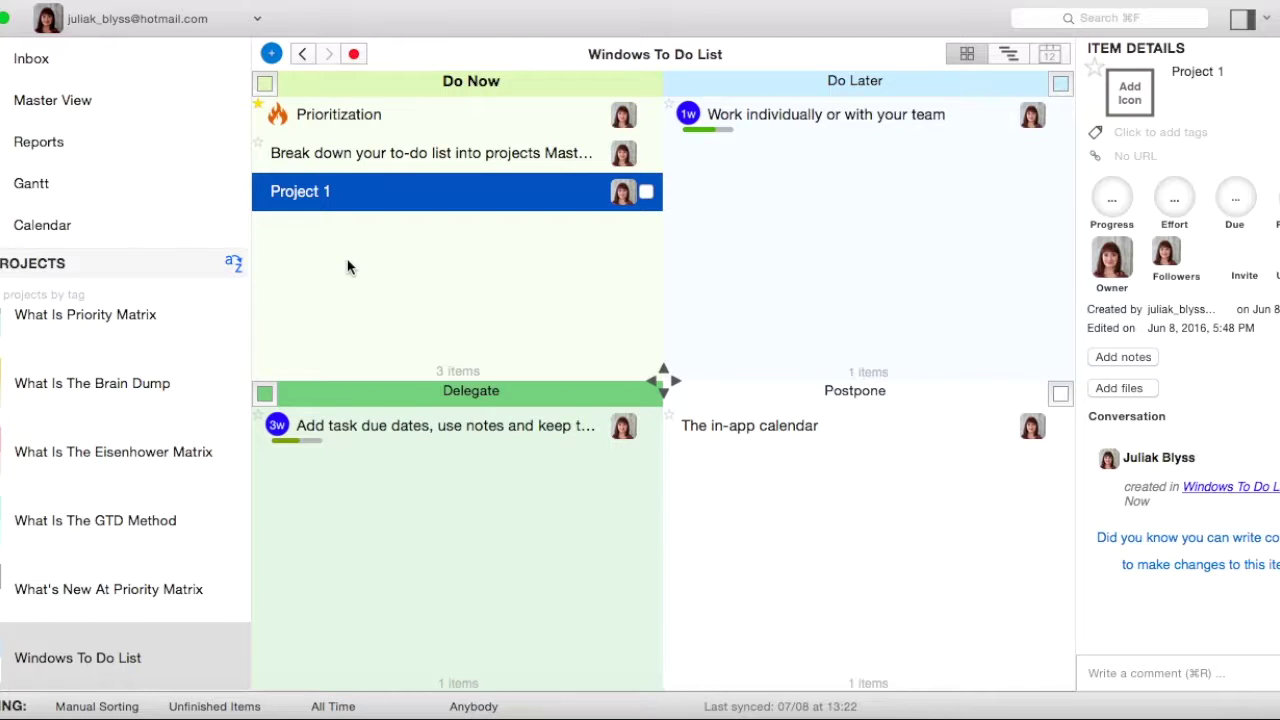
pyautogui.click(377, 250)
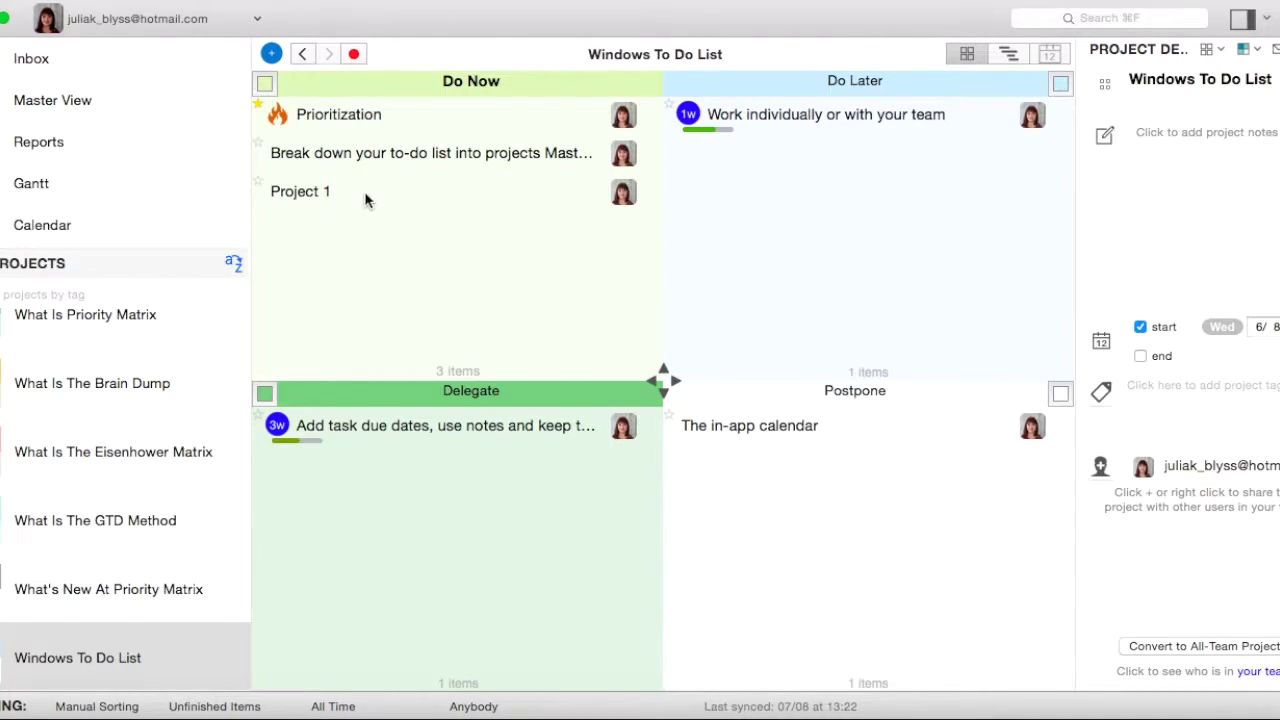
pyautogui.click(365, 197)
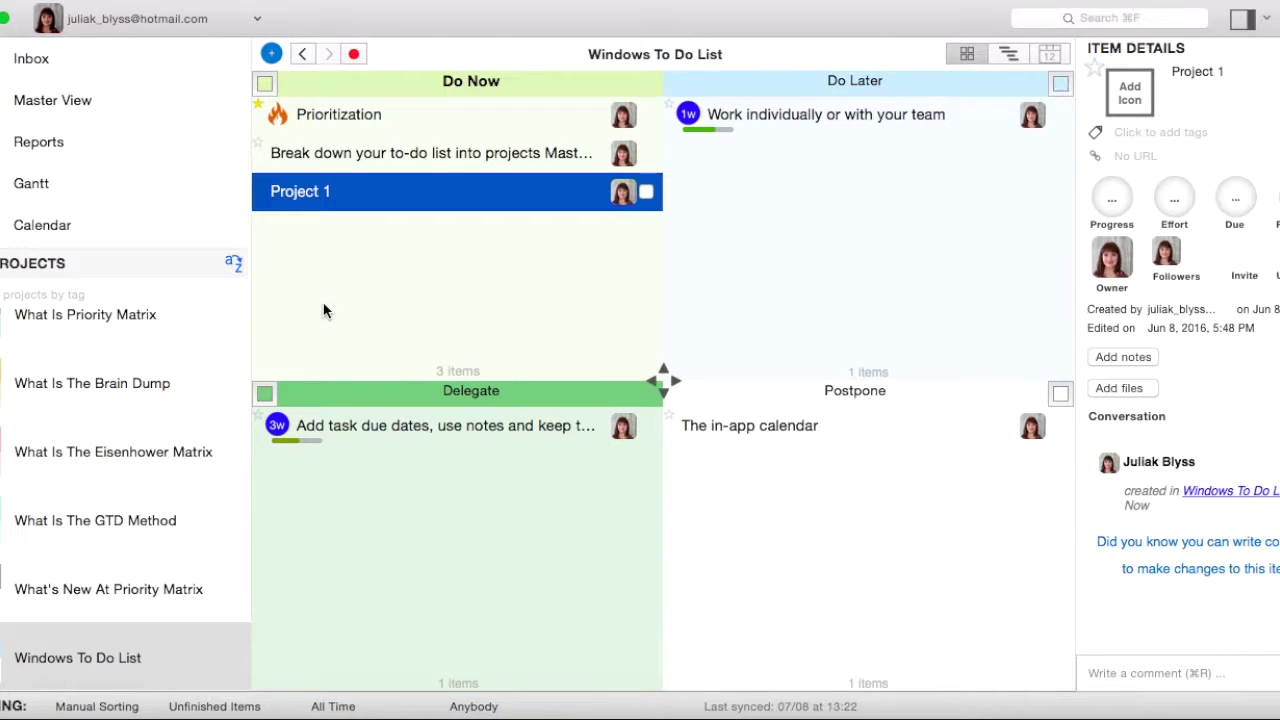
# Visit Master View, return to Windows To Do List, and show 'Work individually or with your team' details
pyautogui.click(89, 105)
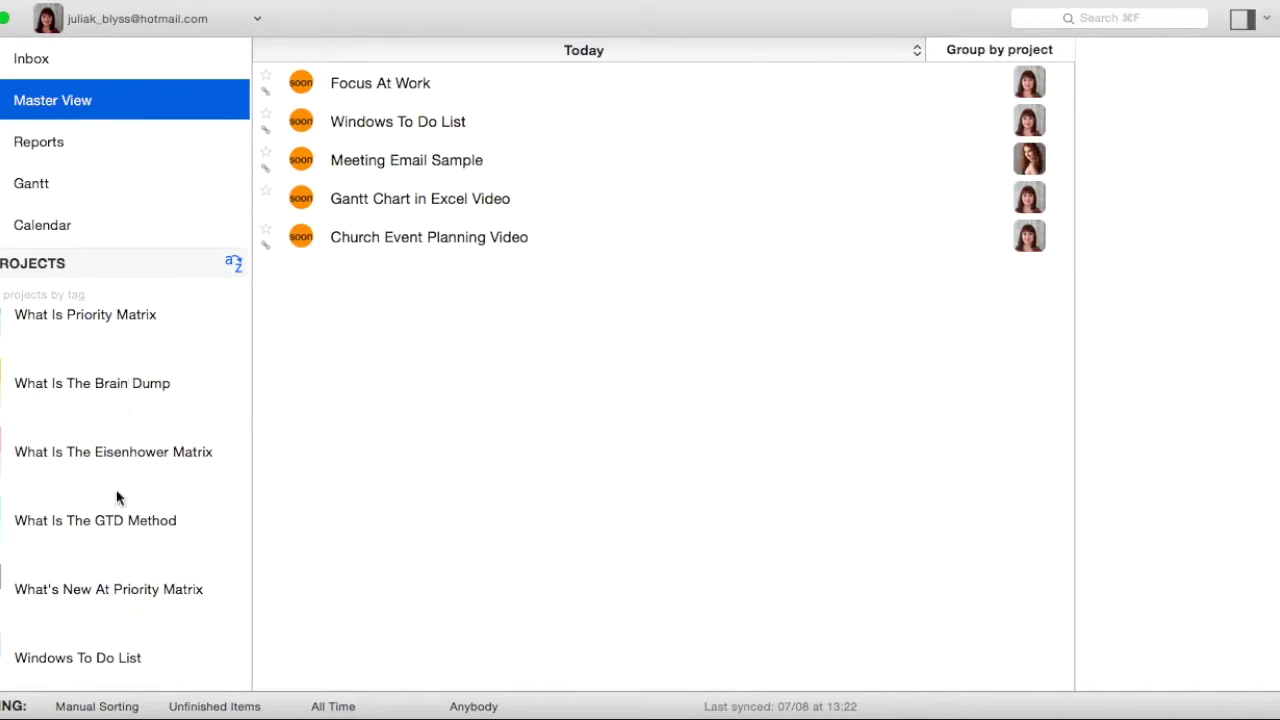
pyautogui.click(115, 665)
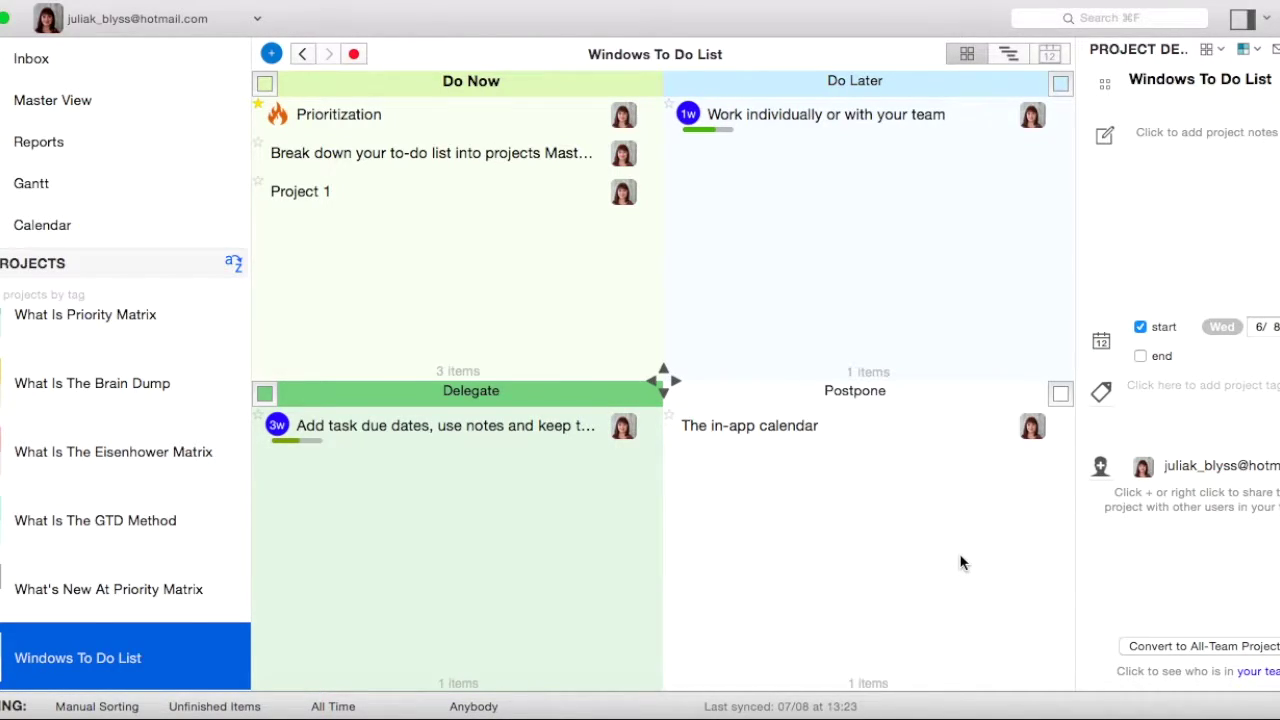
pyautogui.click(825, 118)
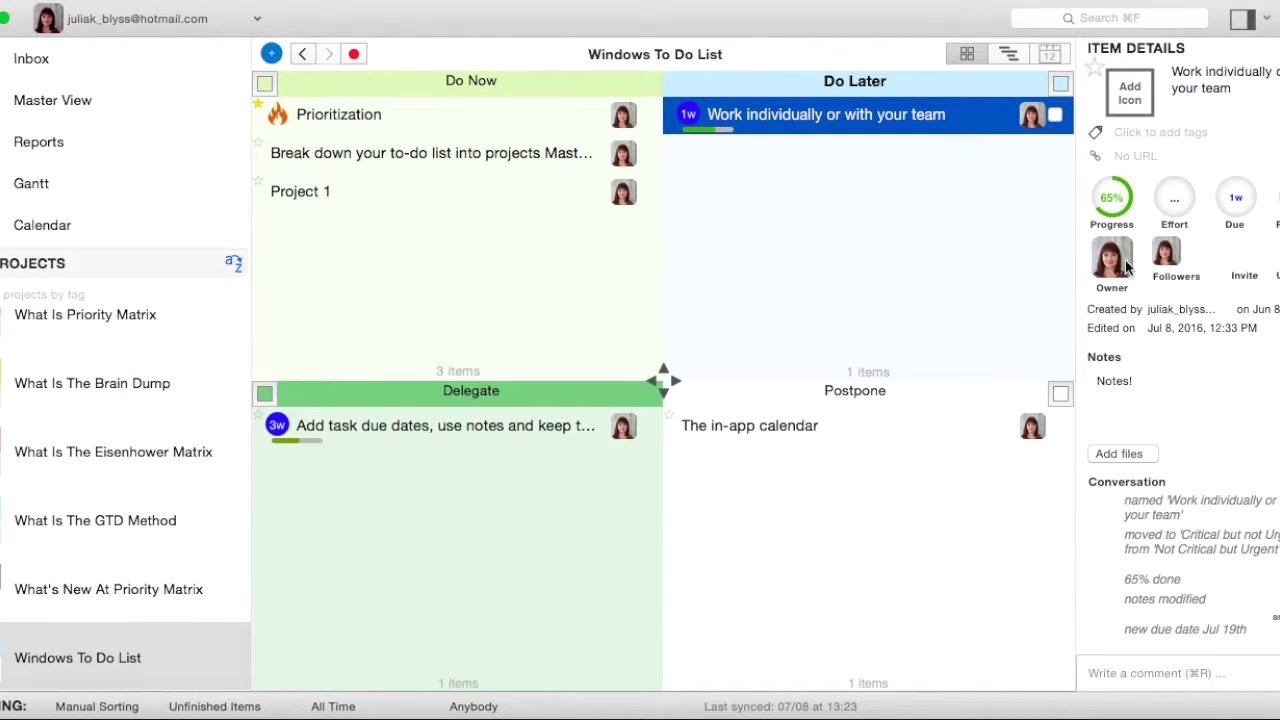
# Preview the Invite list and Add files dialog without changes, then show the due-dates-and-notes task's details
pyautogui.click(1246, 276)
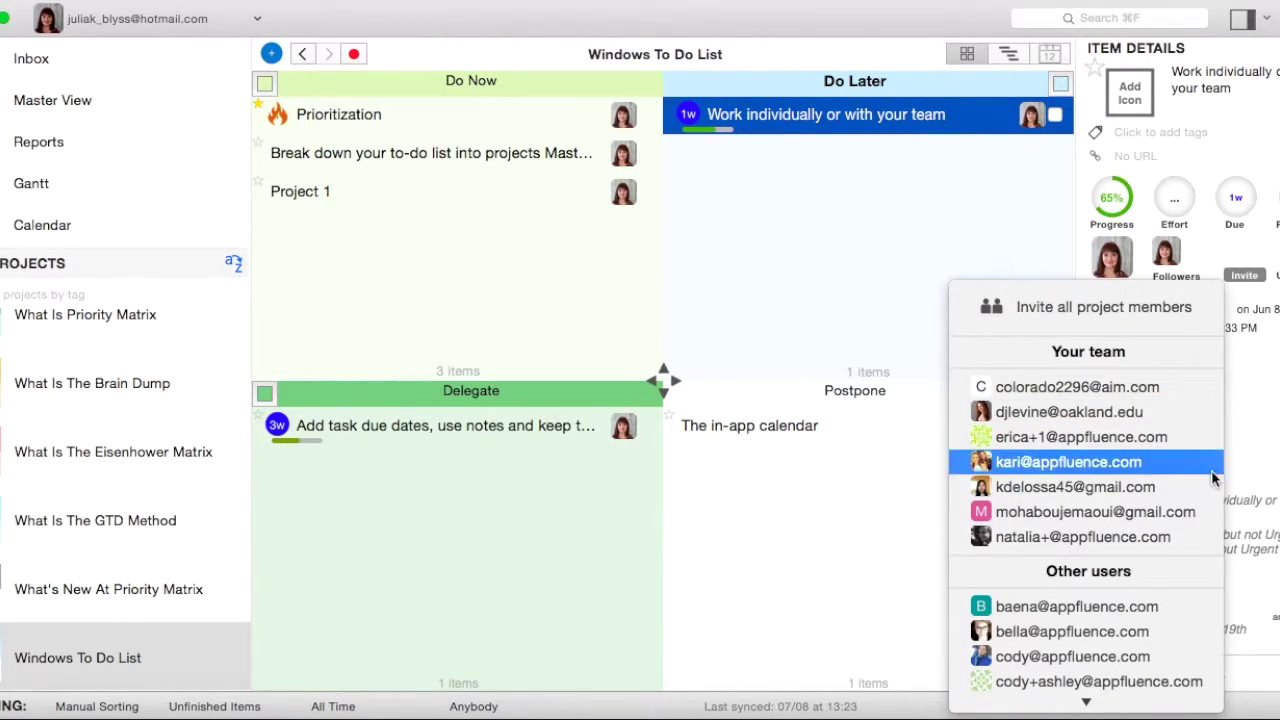
pyautogui.click(1240, 440)
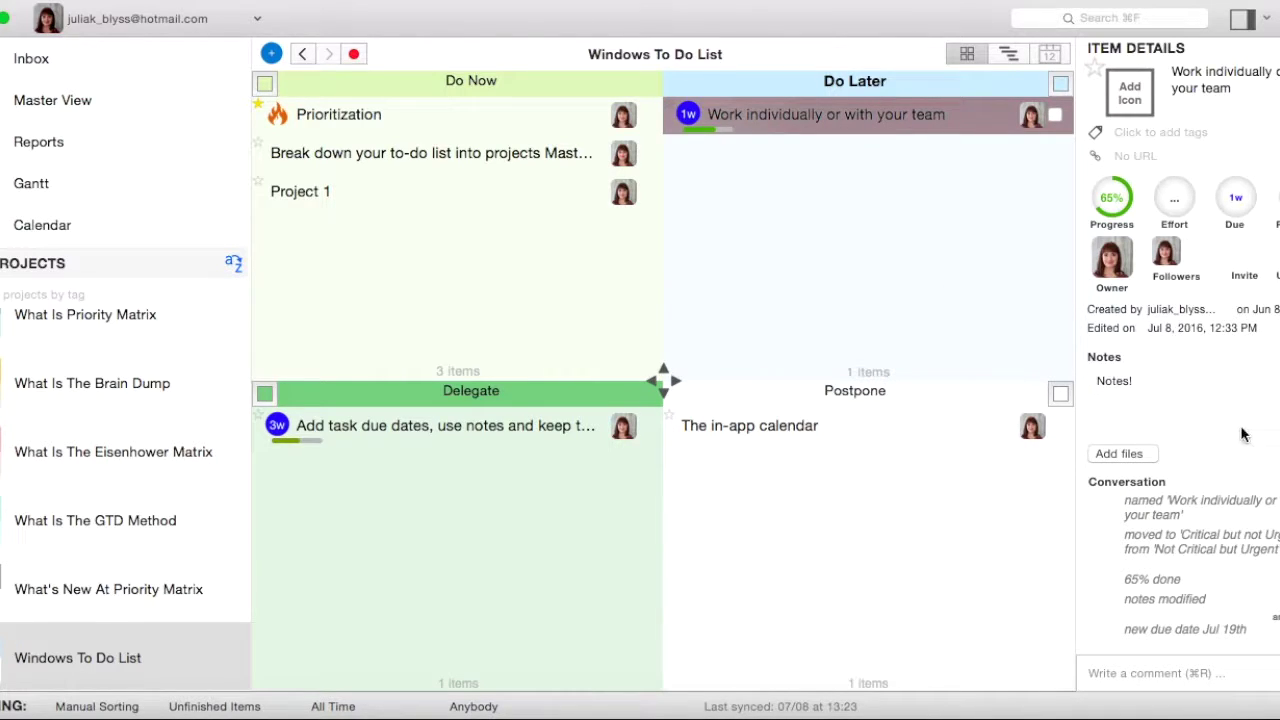
pyautogui.click(1112, 455)
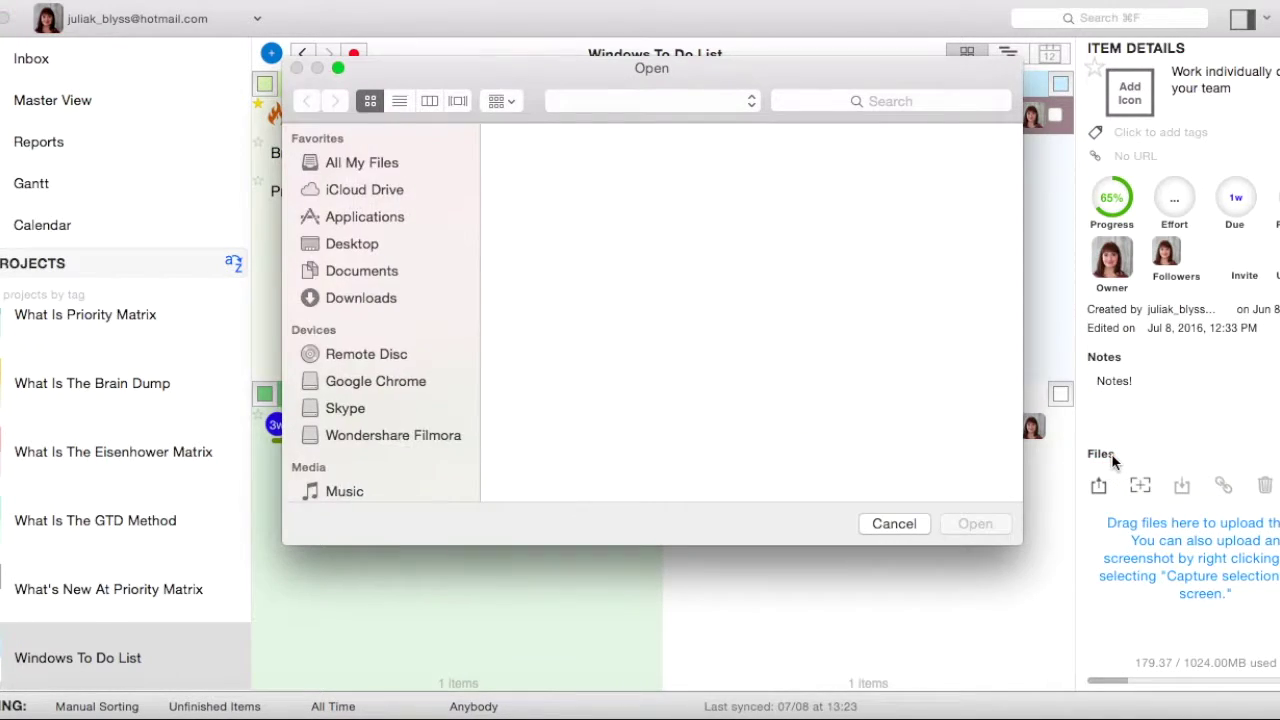
pyautogui.click(880, 524)
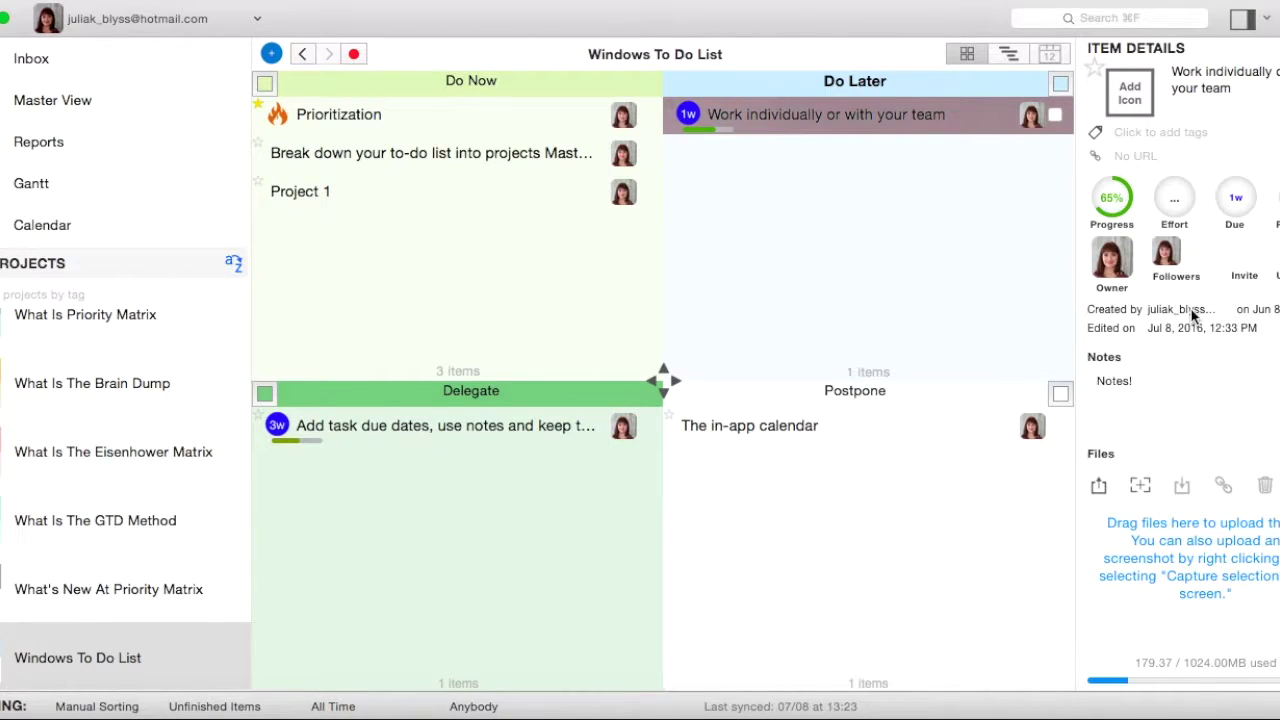
pyautogui.click(510, 434)
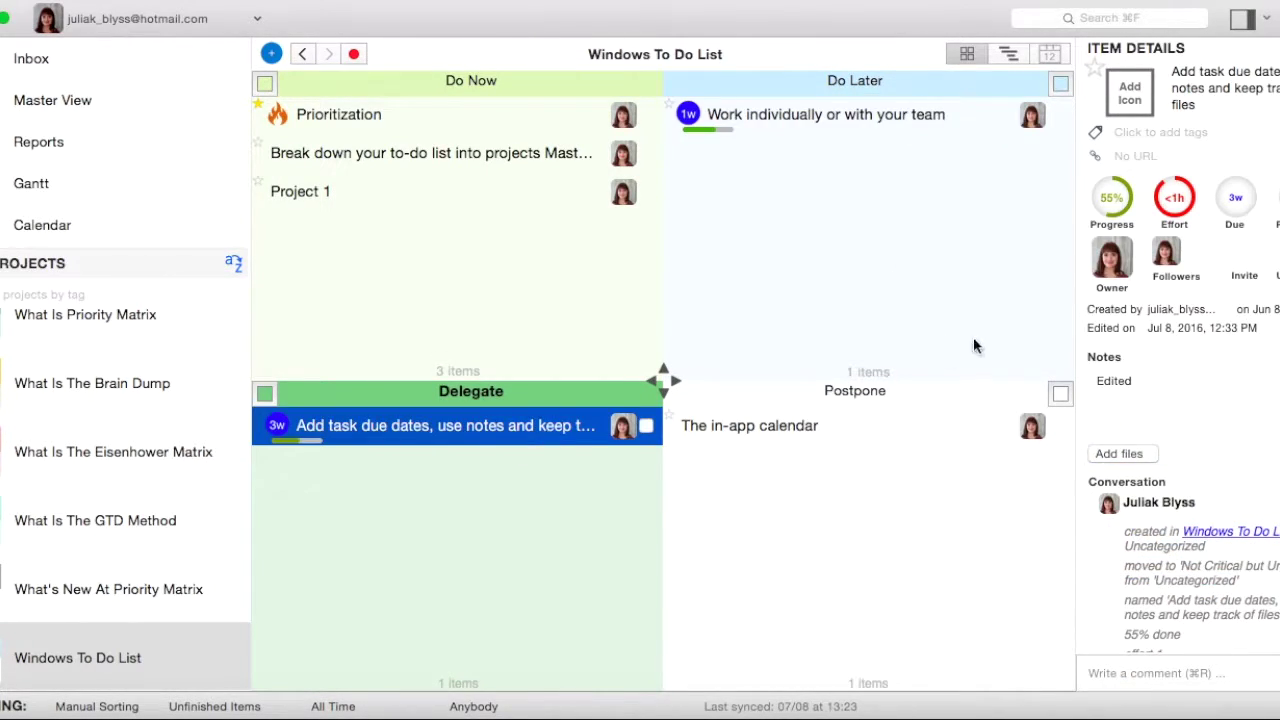
# Dismiss the due-date and reminder popups, keeping the July 29, 2016 due date, and reselect the task
pyautogui.click(1235, 198)
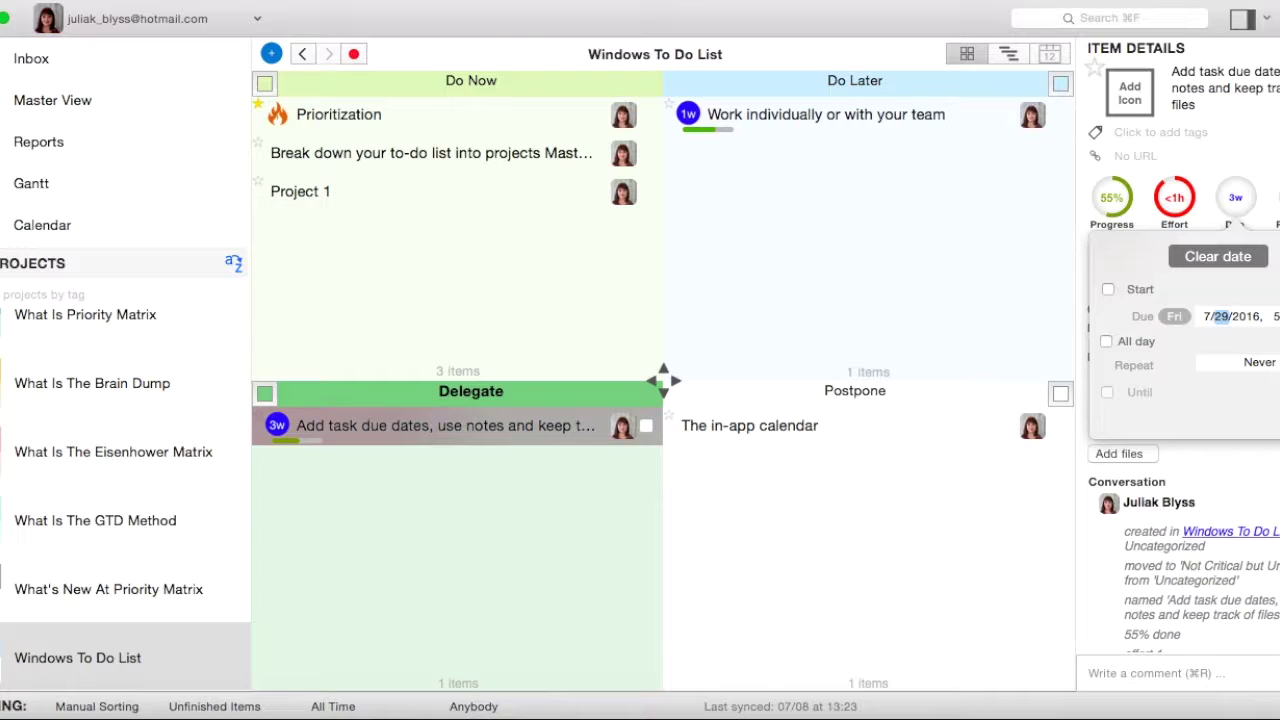
pyautogui.press('Tab')
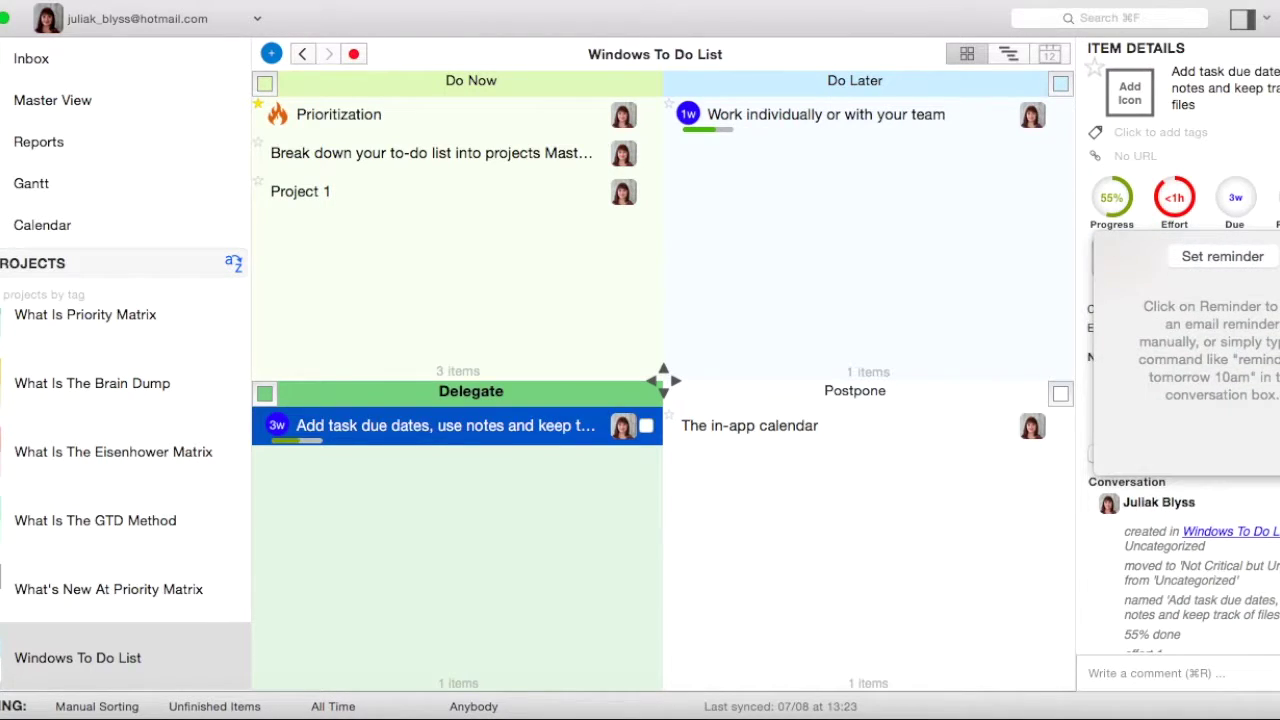
pyautogui.click(1015, 290)
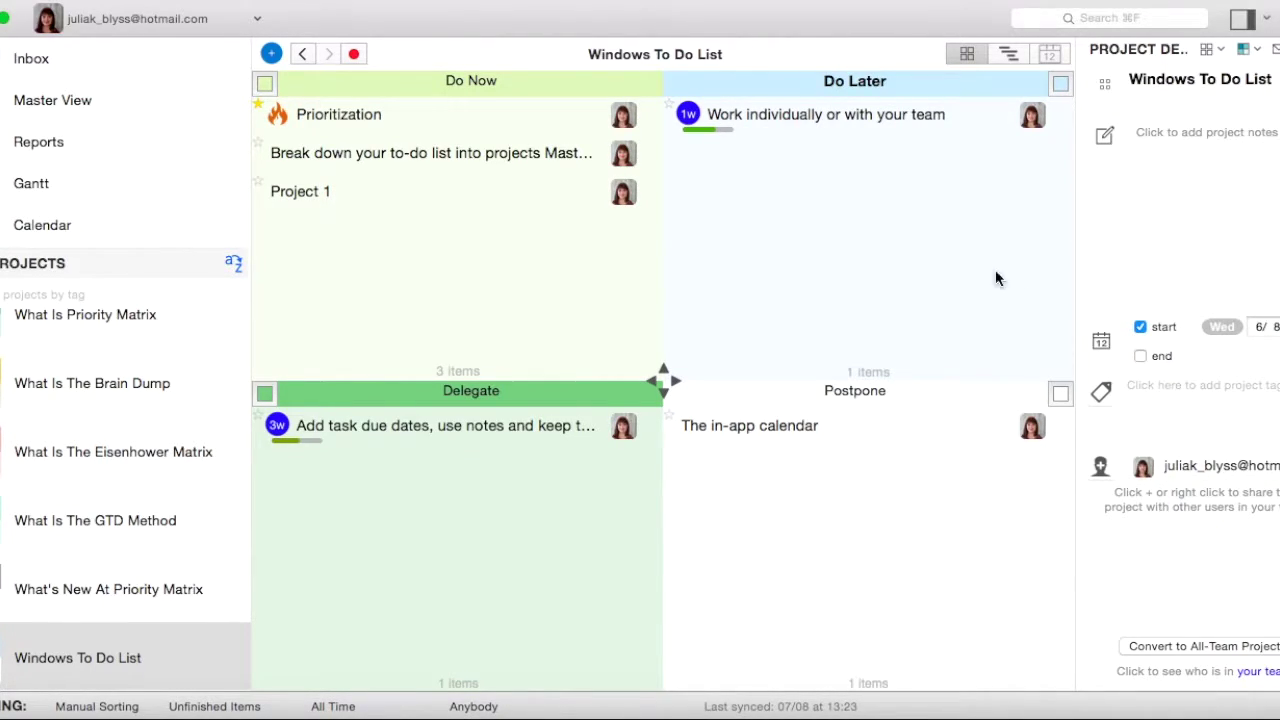
pyautogui.click(560, 428)
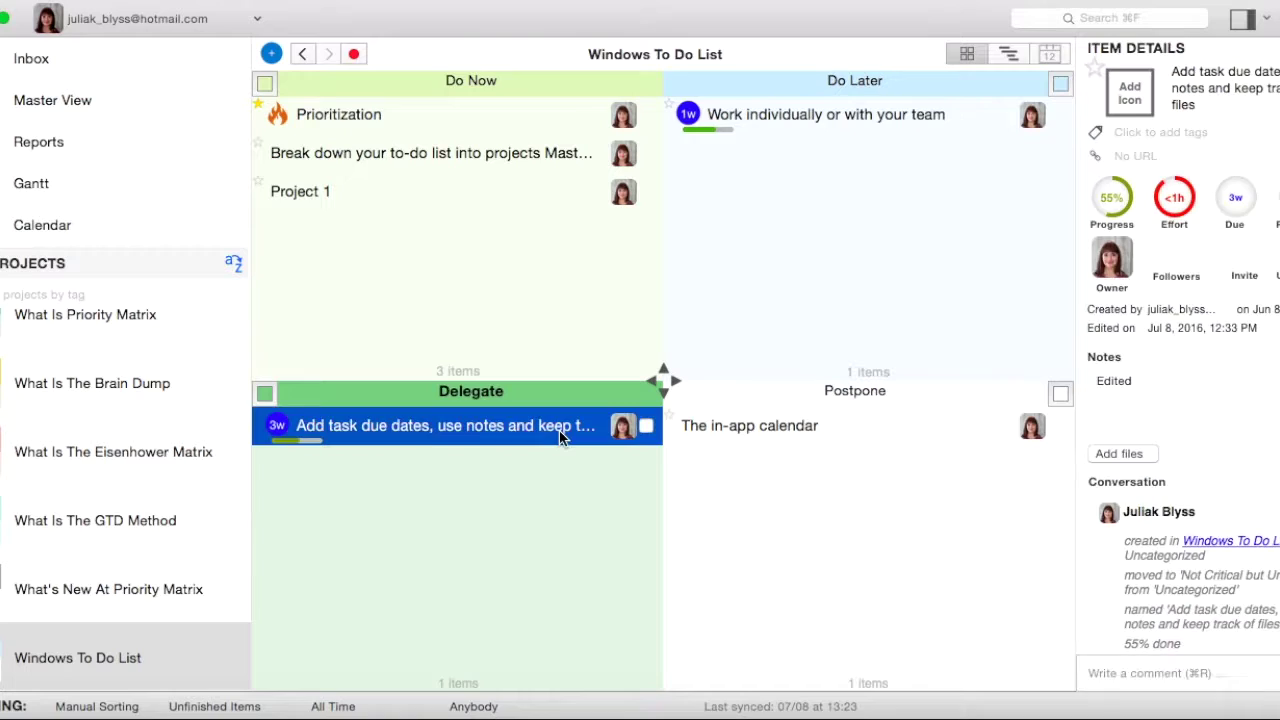
# Extend the Delegate task's note with 'can be seen by anyone in project', then show The in-app calendar item
pyautogui.click(1135, 381)
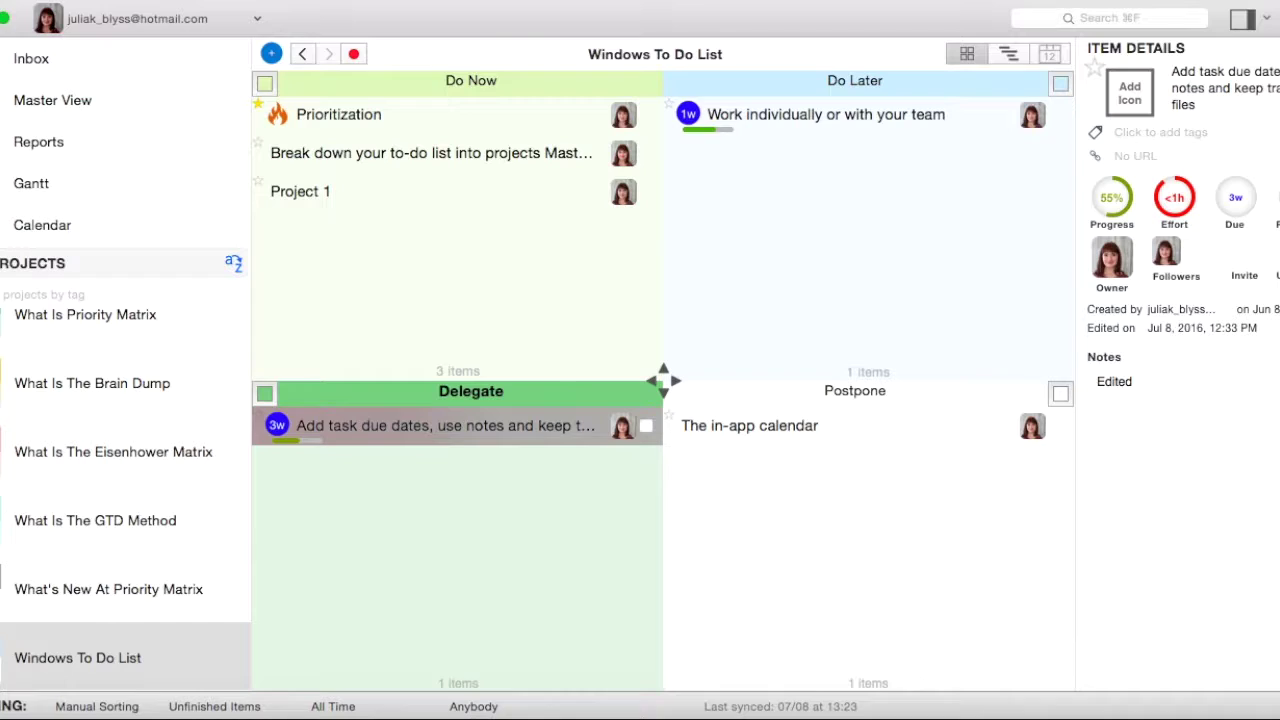
pyautogui.write('can be seen by anyone in pro')
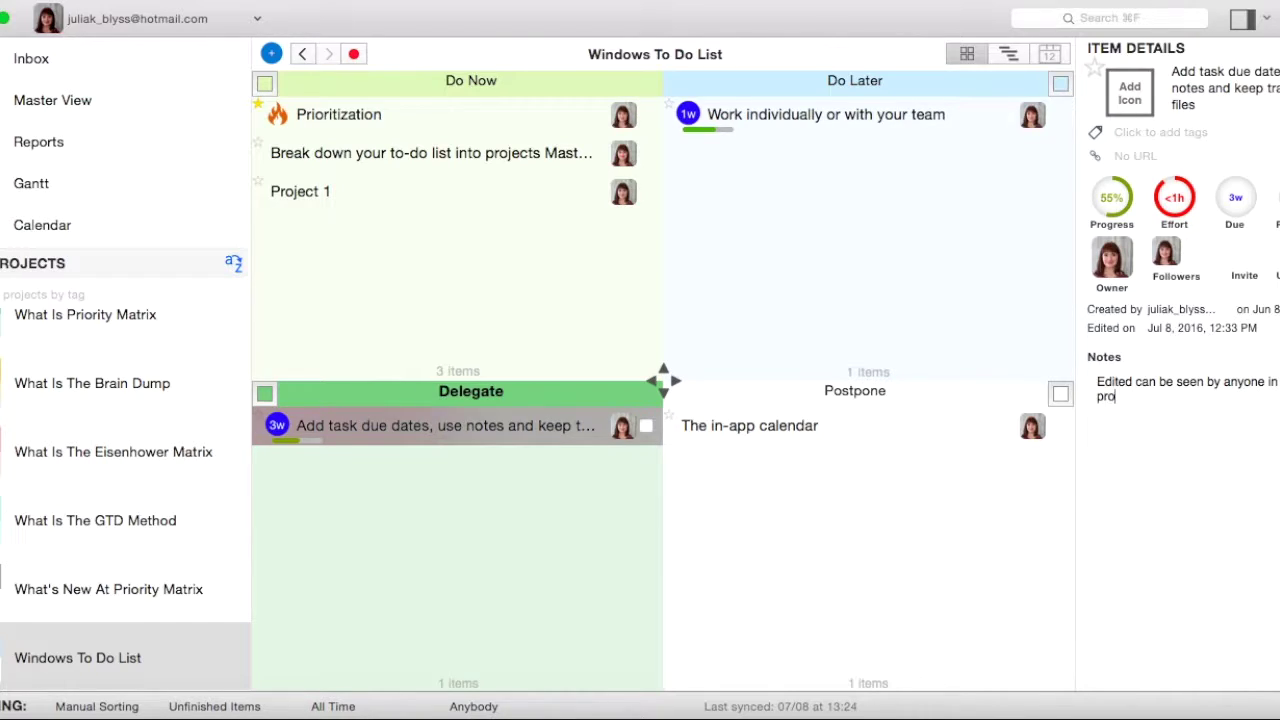
pyautogui.write('ject')
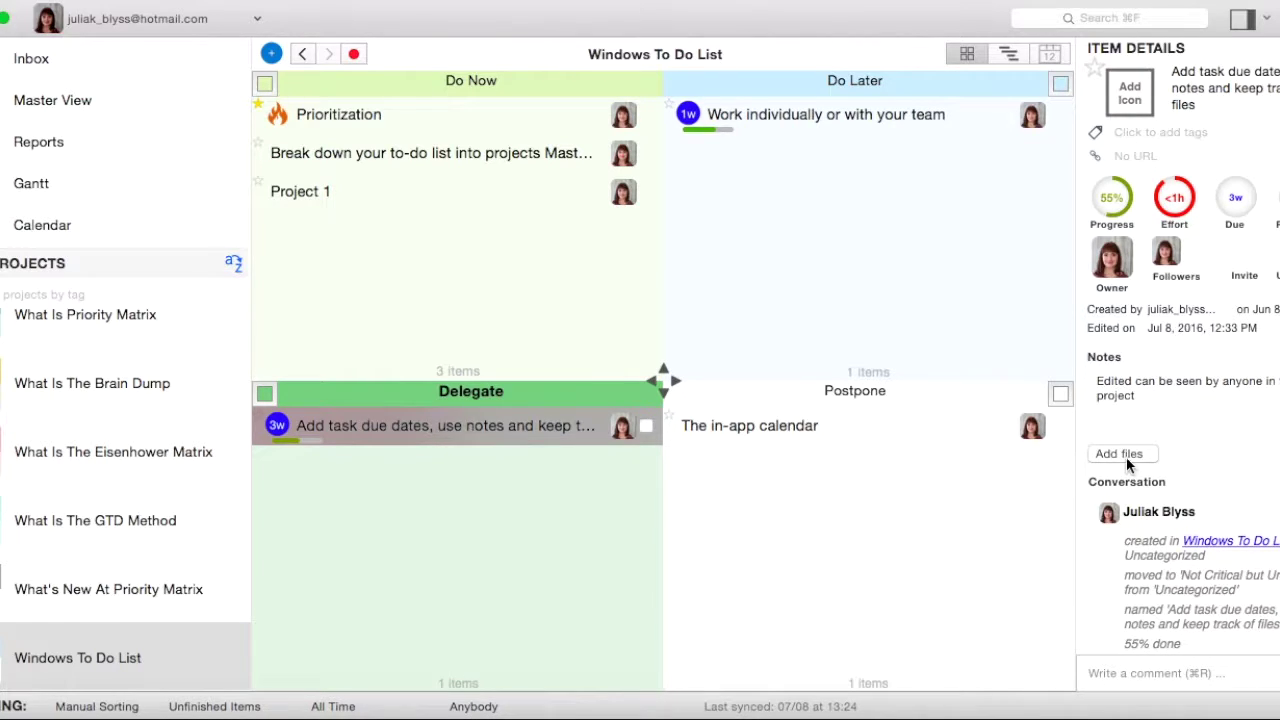
pyautogui.click(1126, 457)
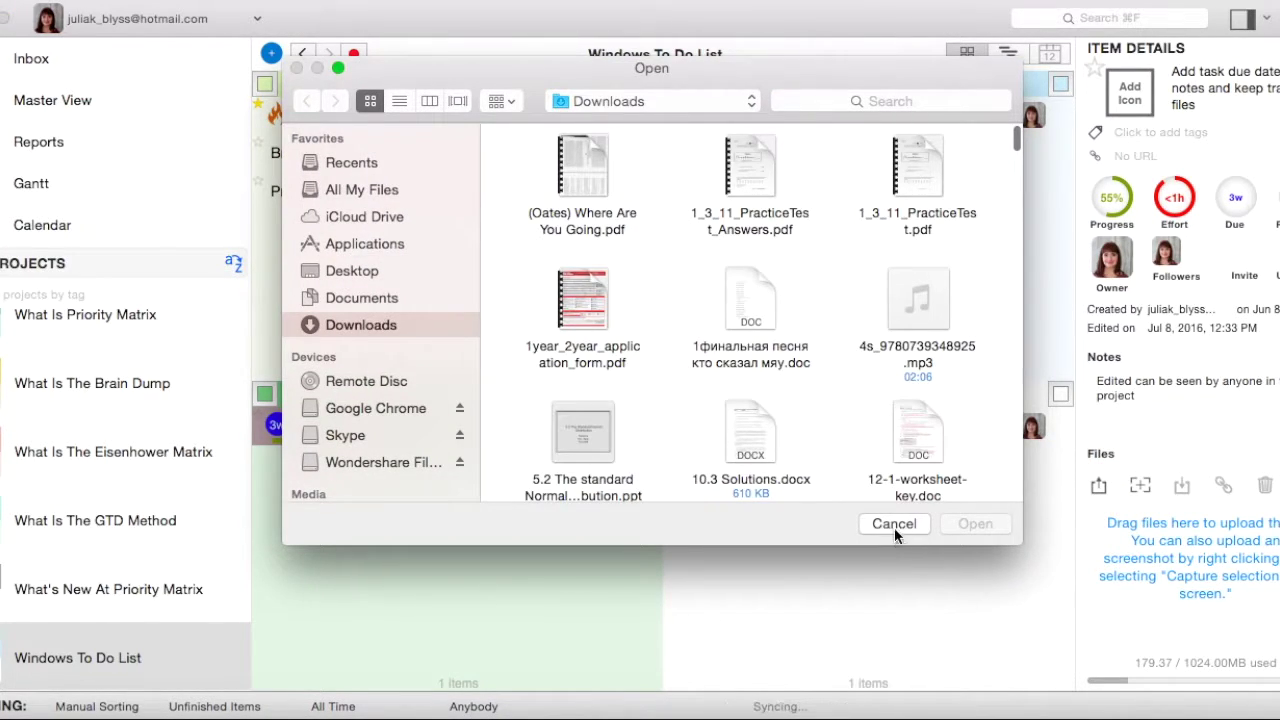
pyautogui.click(894, 524)
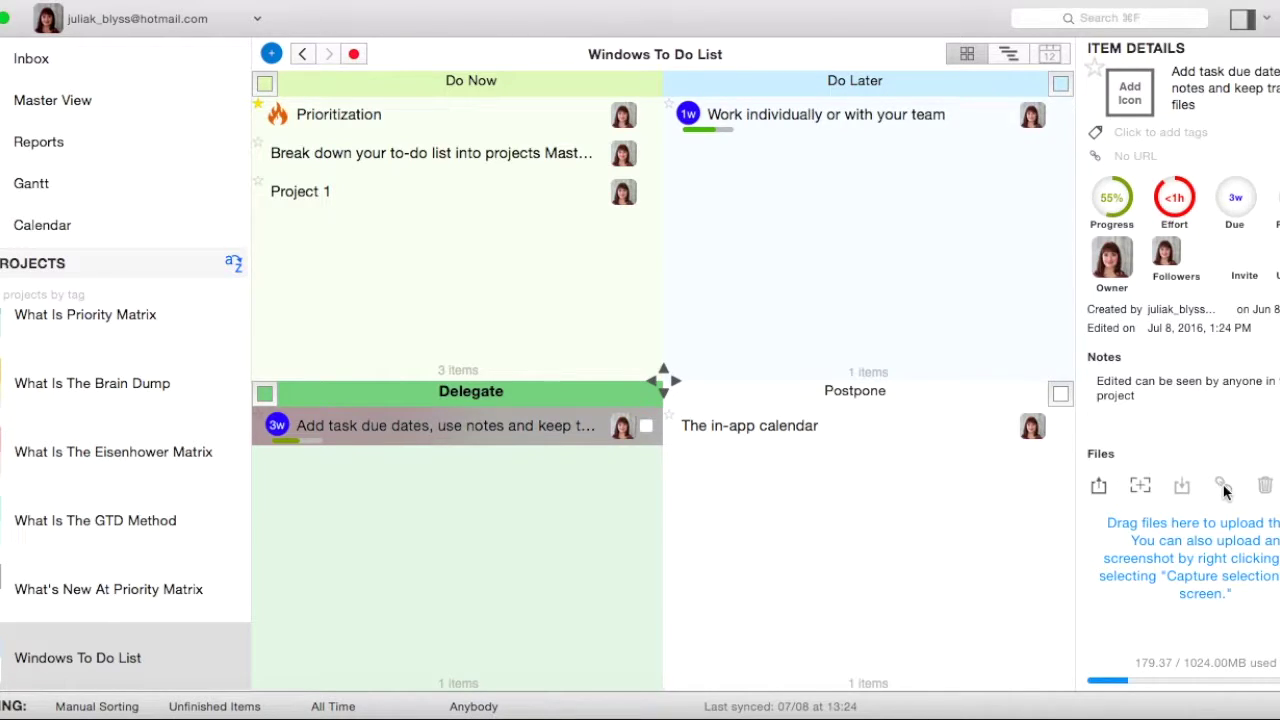
pyautogui.click(778, 427)
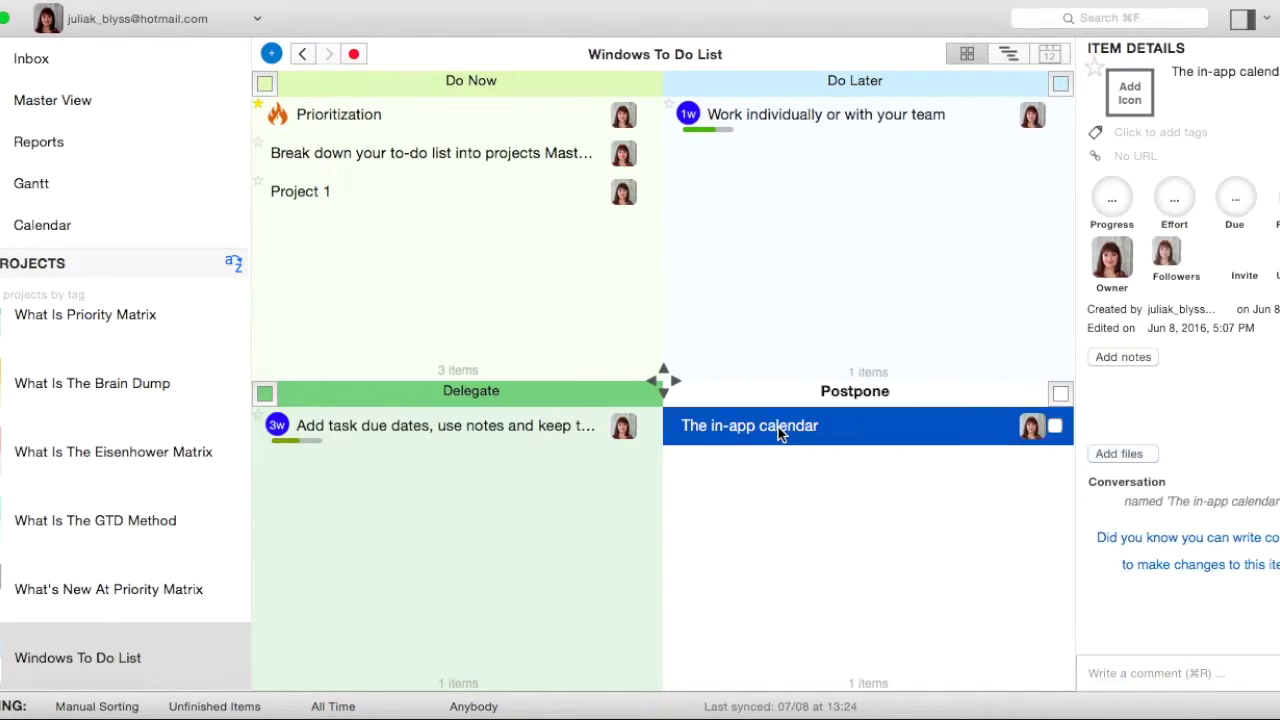
# Switch to the June 2016 calendar and start a new item on June 30
pyautogui.click(111, 226)
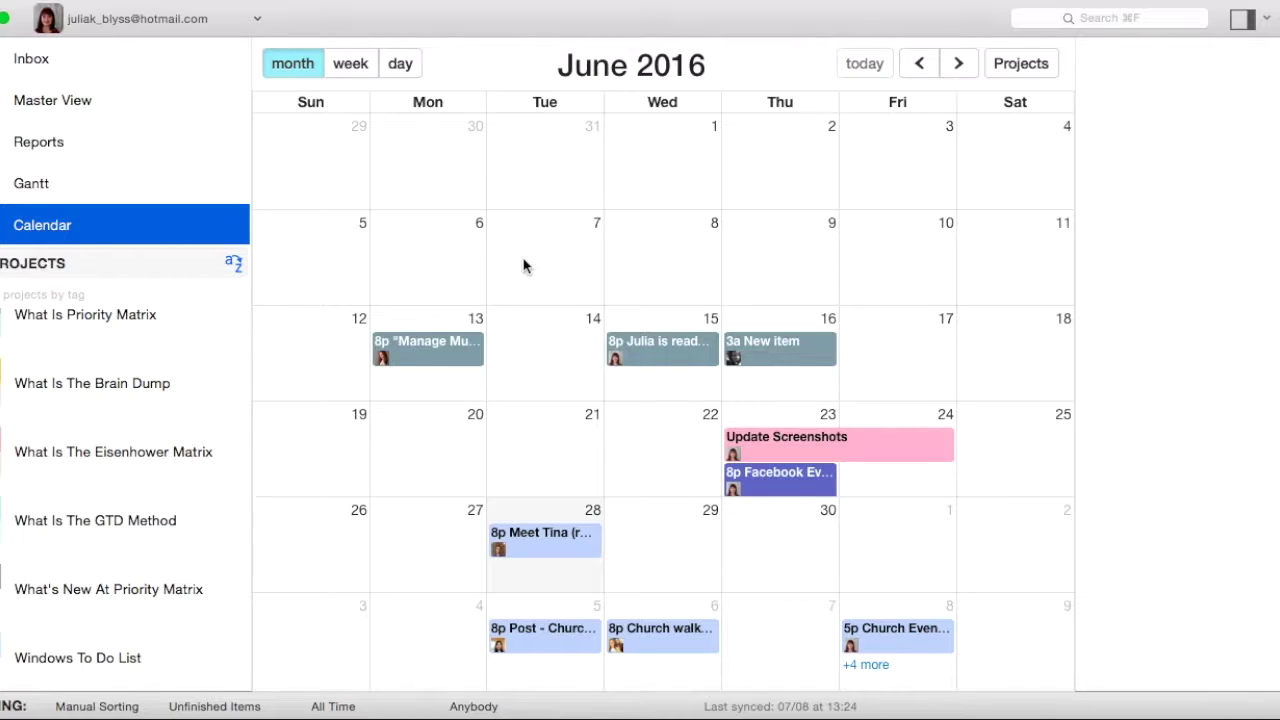
pyautogui.click(782, 555)
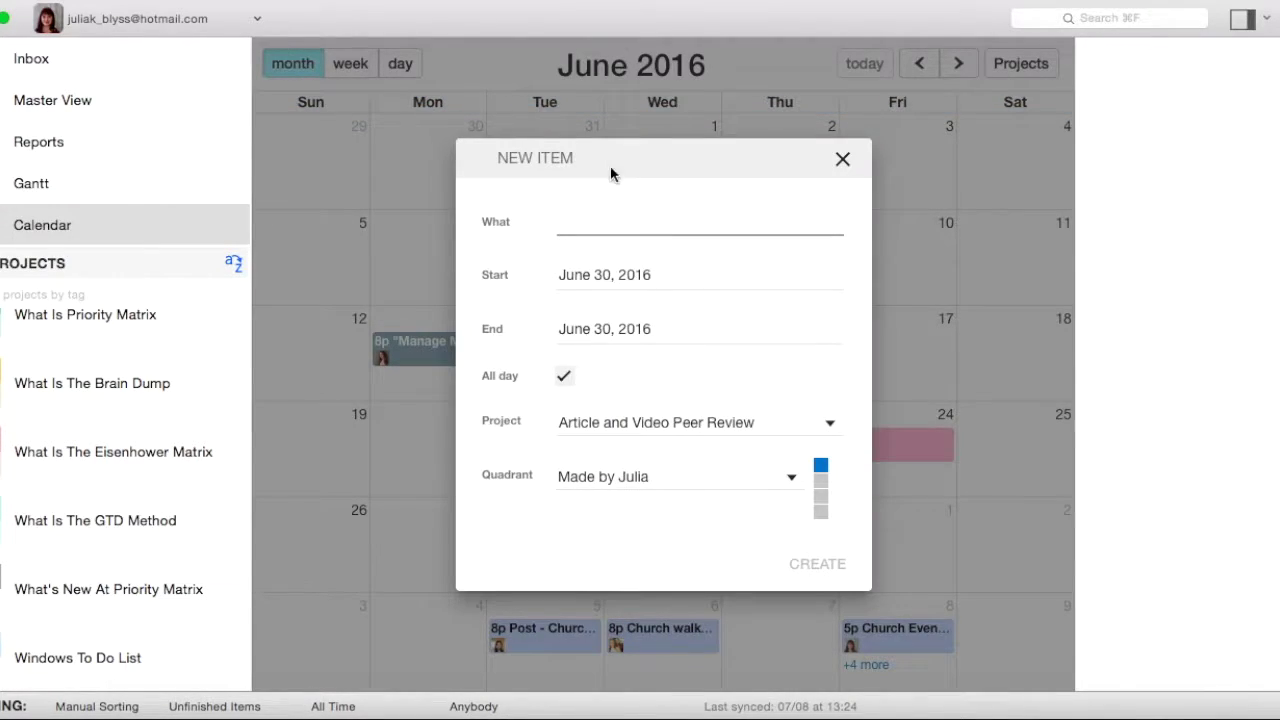
pyautogui.write('New ')
pyautogui.write('Project')
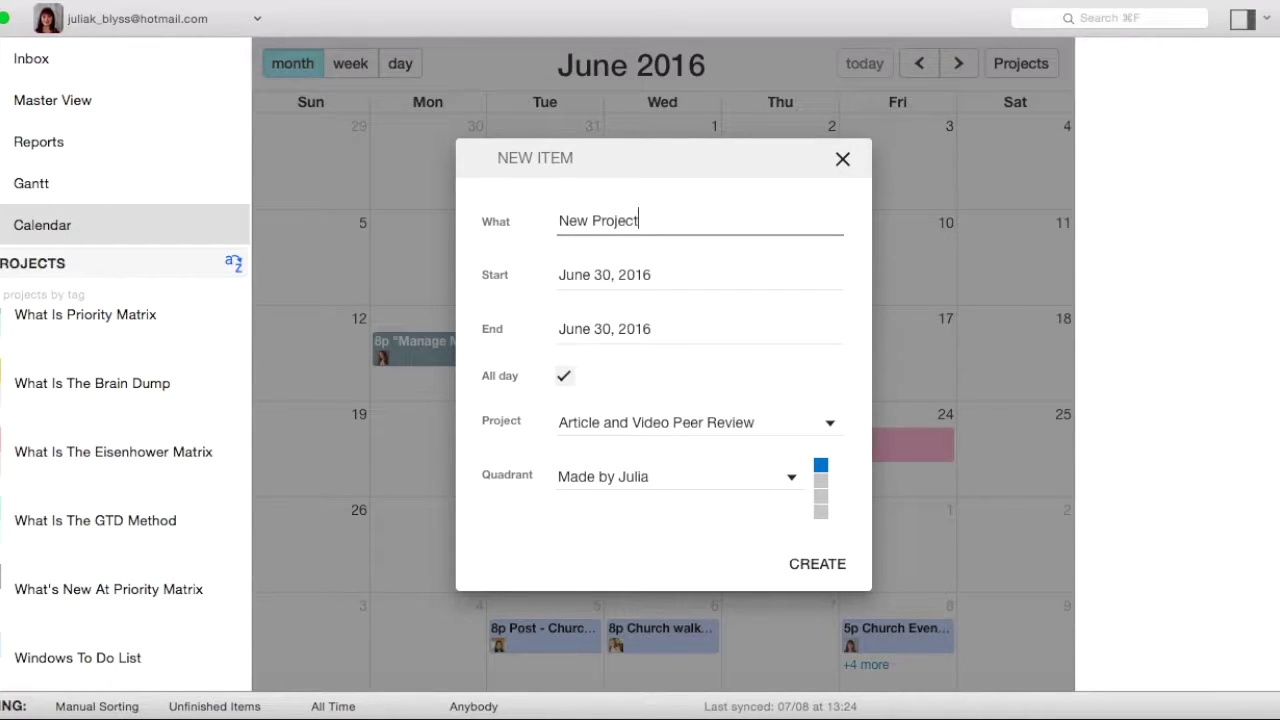
pyautogui.click(780, 432)
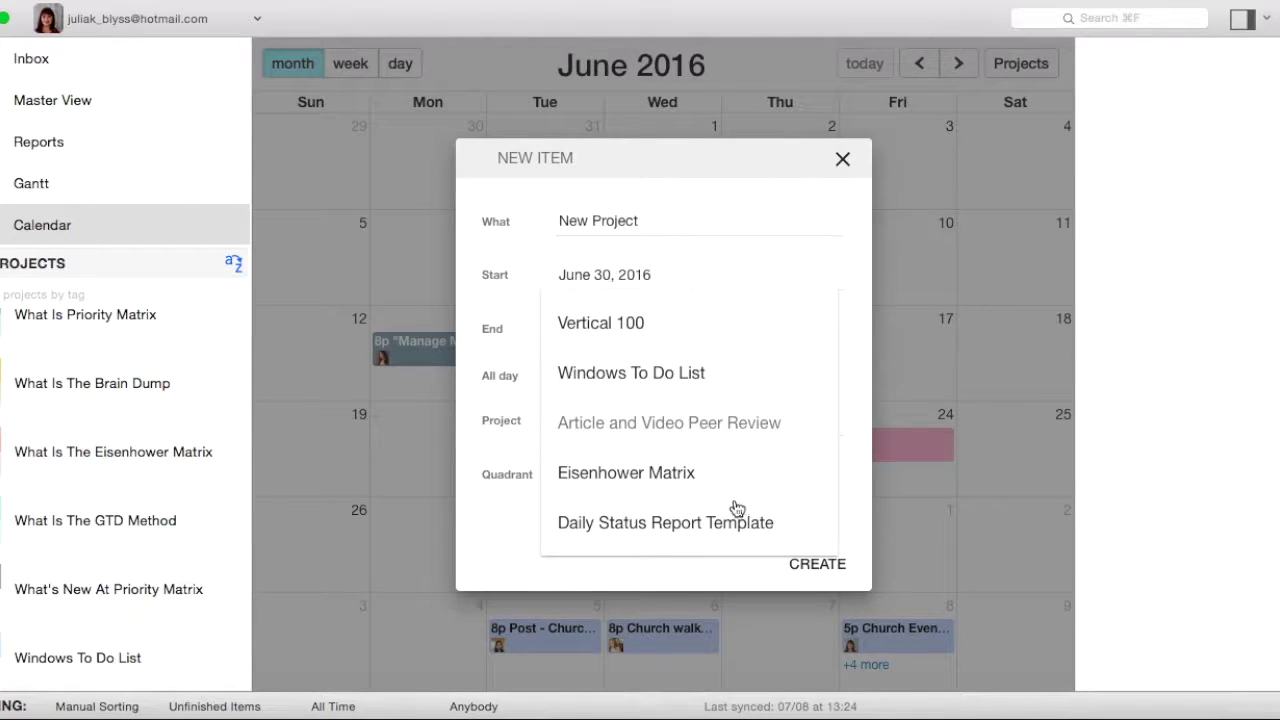
pyautogui.click(696, 473)
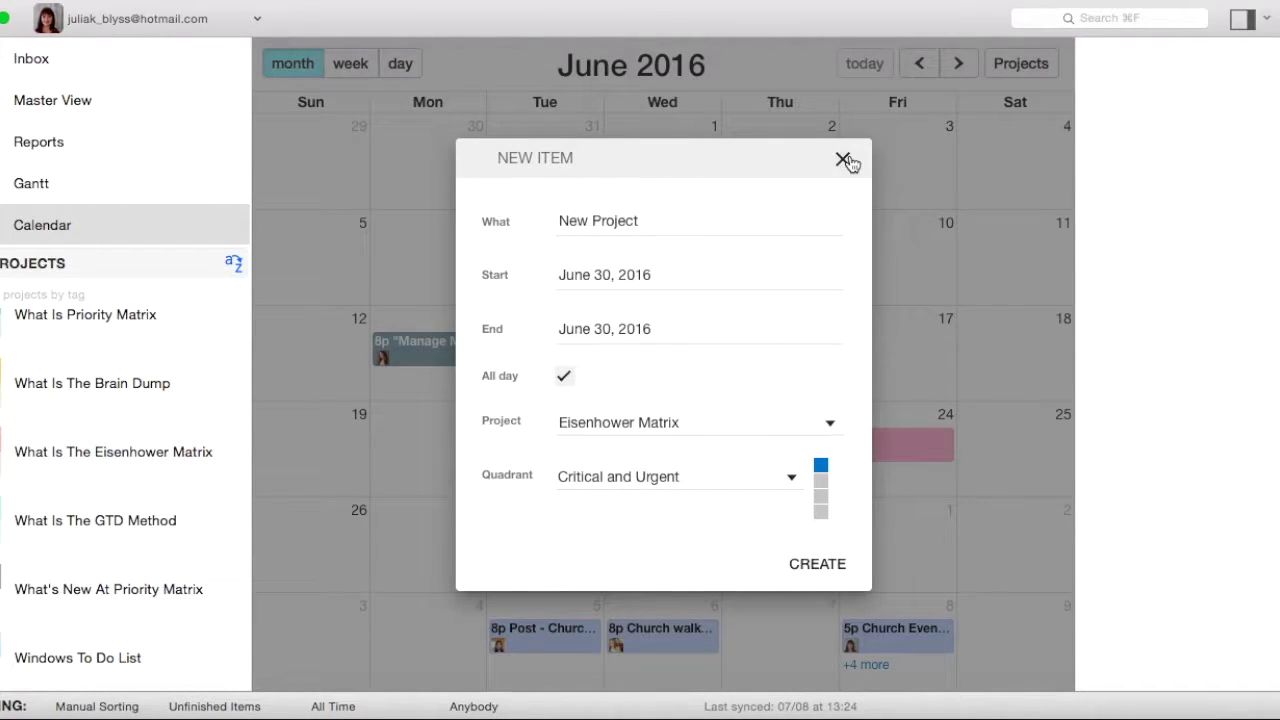
pyautogui.click(845, 159)
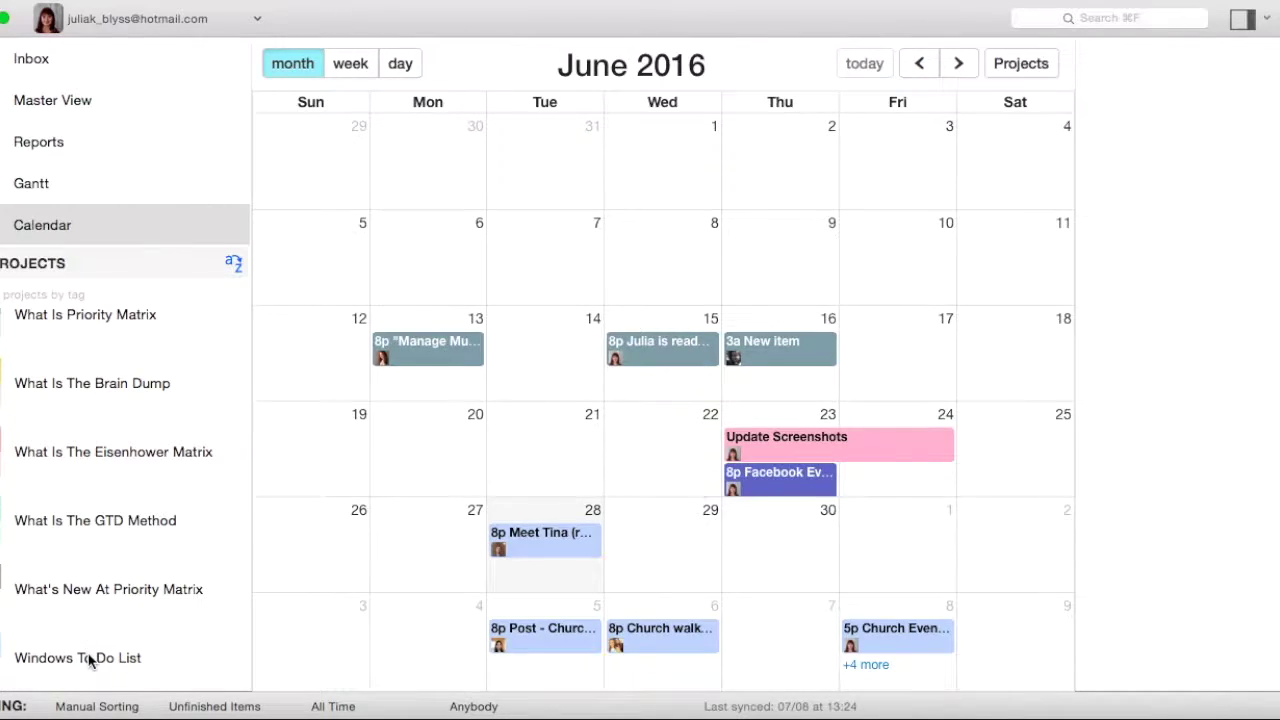
pyautogui.click(88, 657)
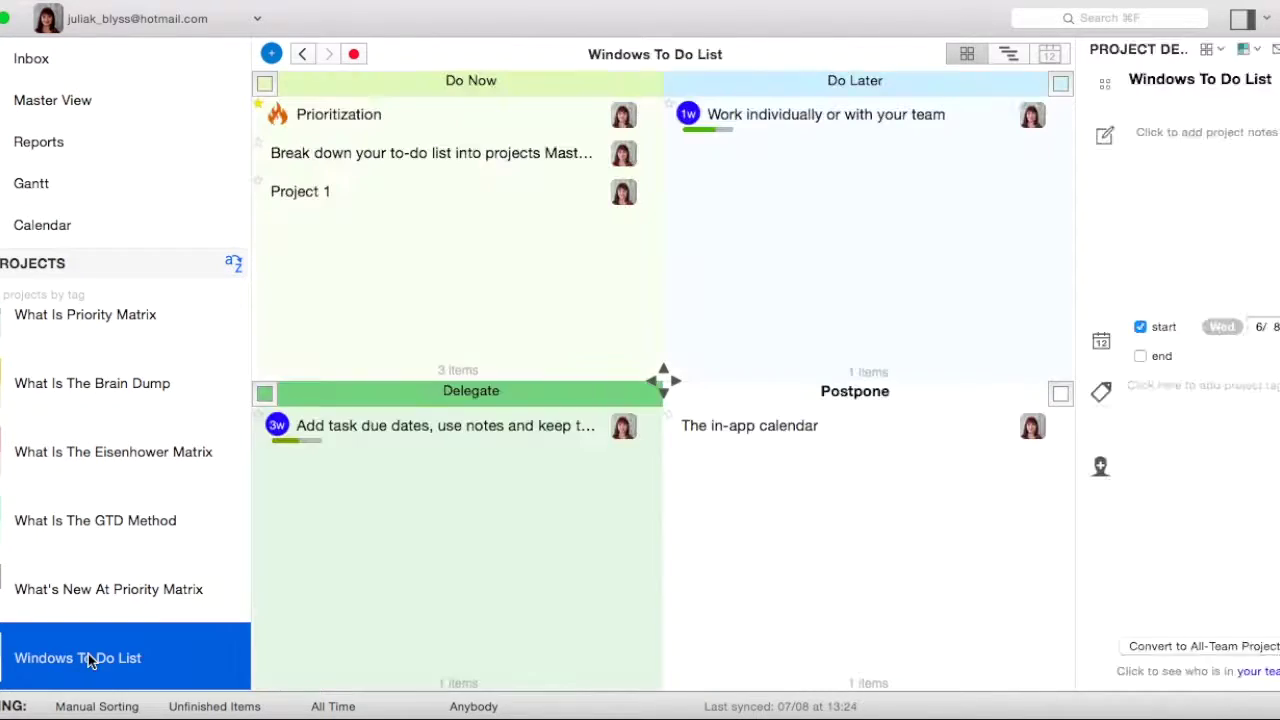
# Select the starred Prioritization item in Do Now to show its details and conversation history
pyautogui.click(452, 120)
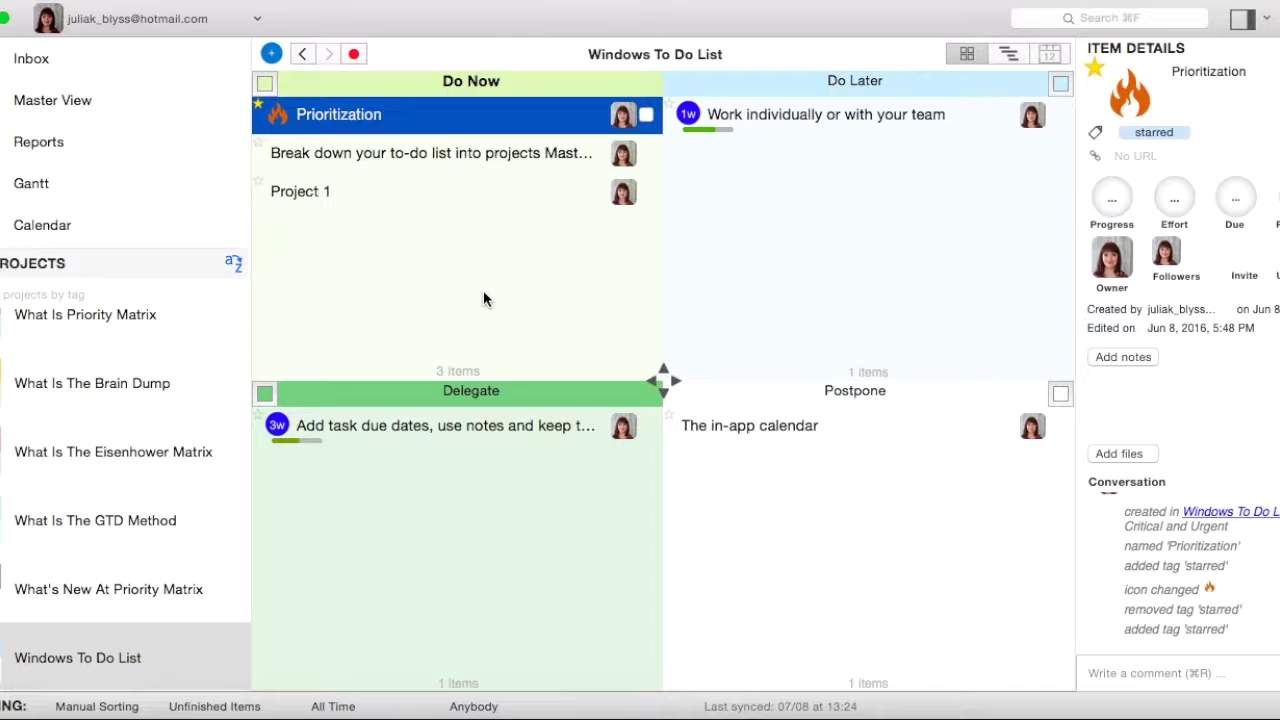